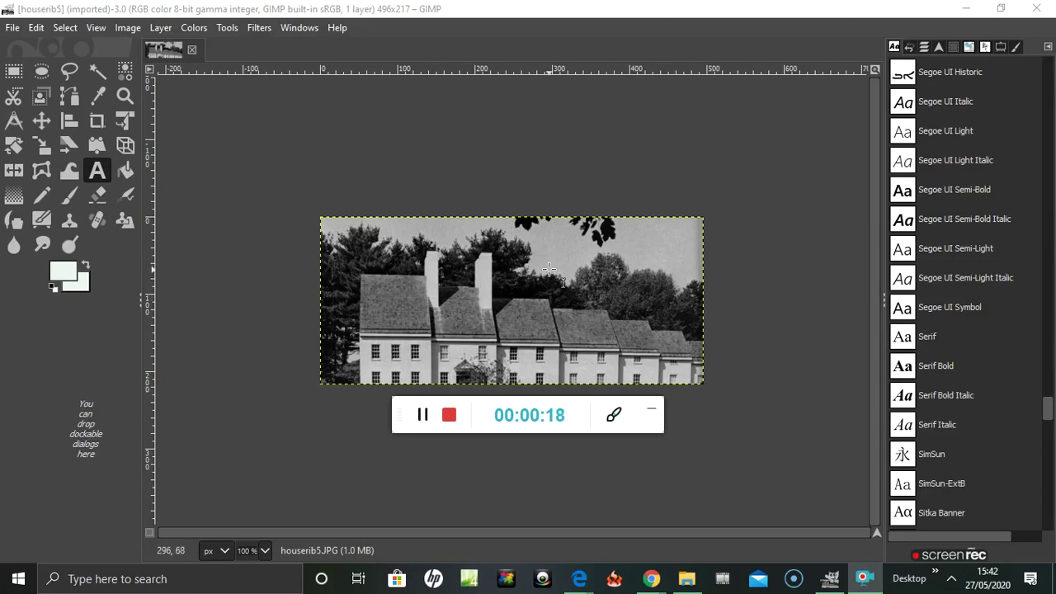
- Set up Scale Image with the aspect ratio unlinked, width 2000 px and height 1000 px
left_click(127, 28)
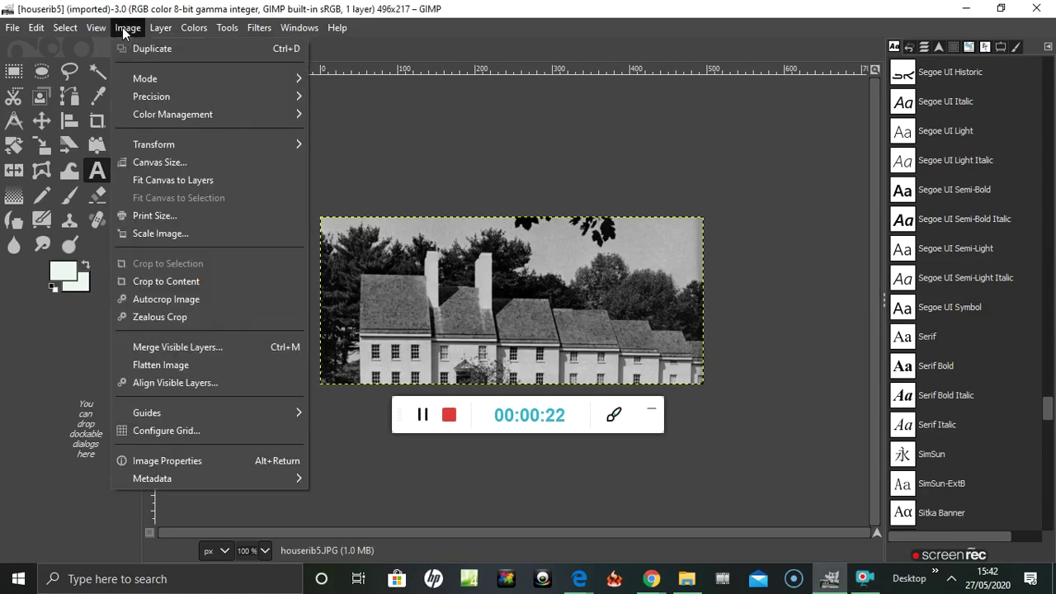
left_click(159, 232)
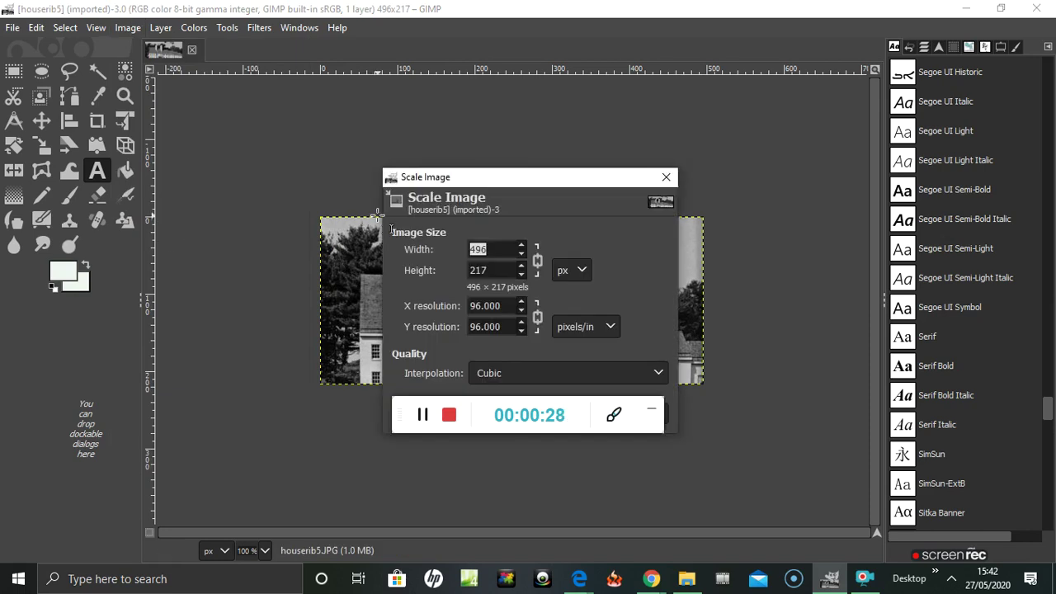
left_click(537, 265)
left_click(499, 247)
type("2000")
left_click(491, 272)
key("BackSpace")
key("BackSpace")
type("1000")
- Relink width and height and apply the scaling to the house image
left_click(537, 264)
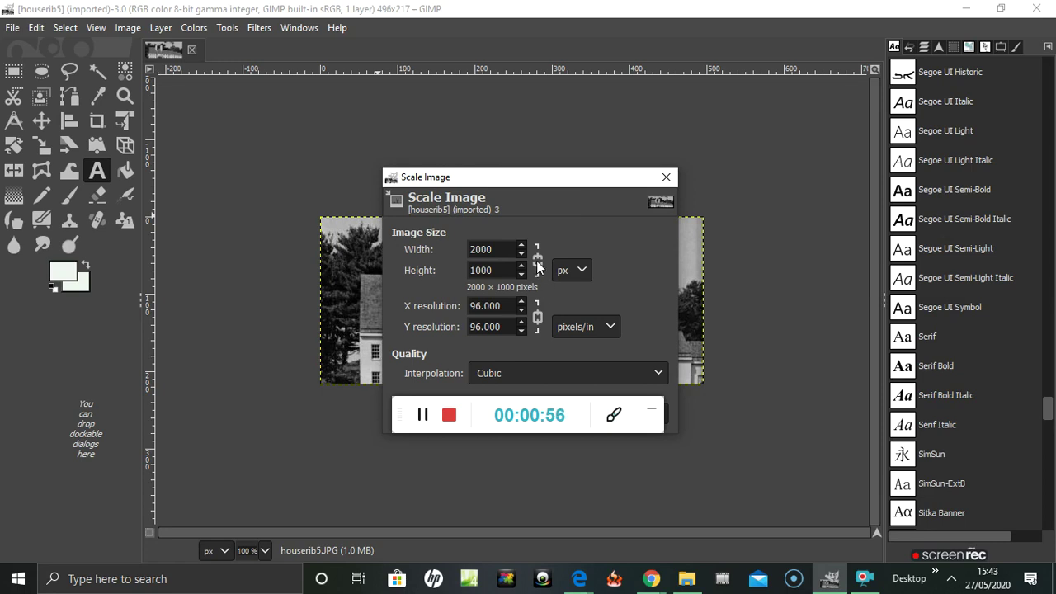
left_click_drag(590, 178, 580, 149)
left_click(528, 236)
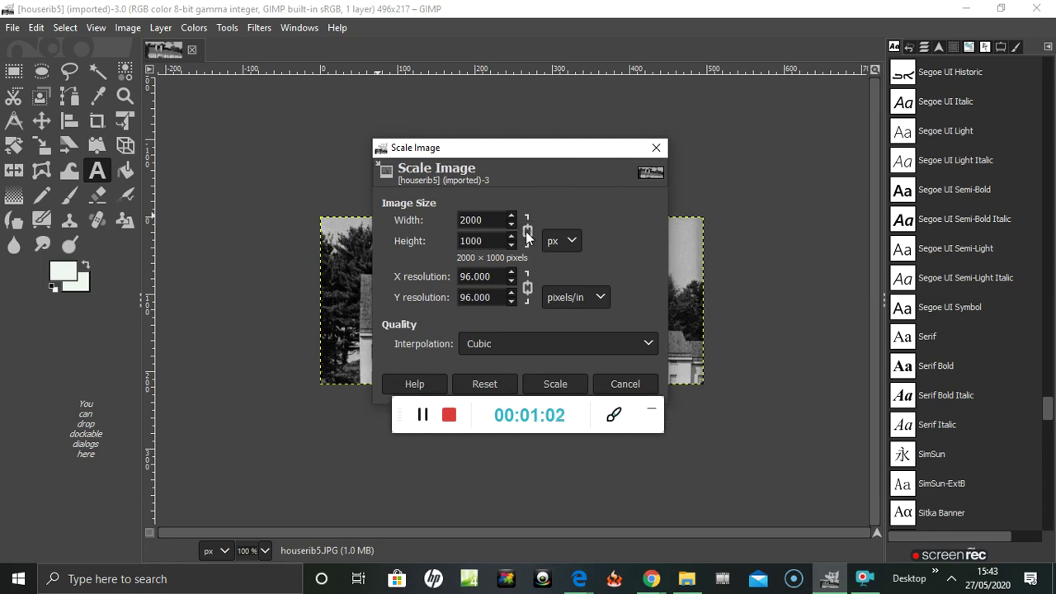
left_click_drag(566, 151, 498, 112)
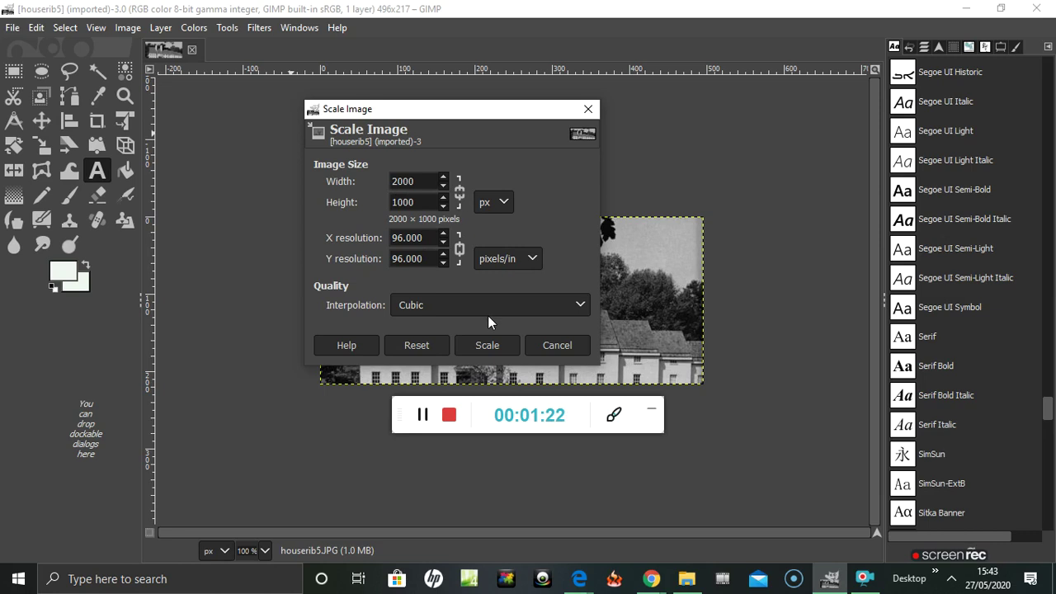
left_click_drag(459, 116, 515, 122)
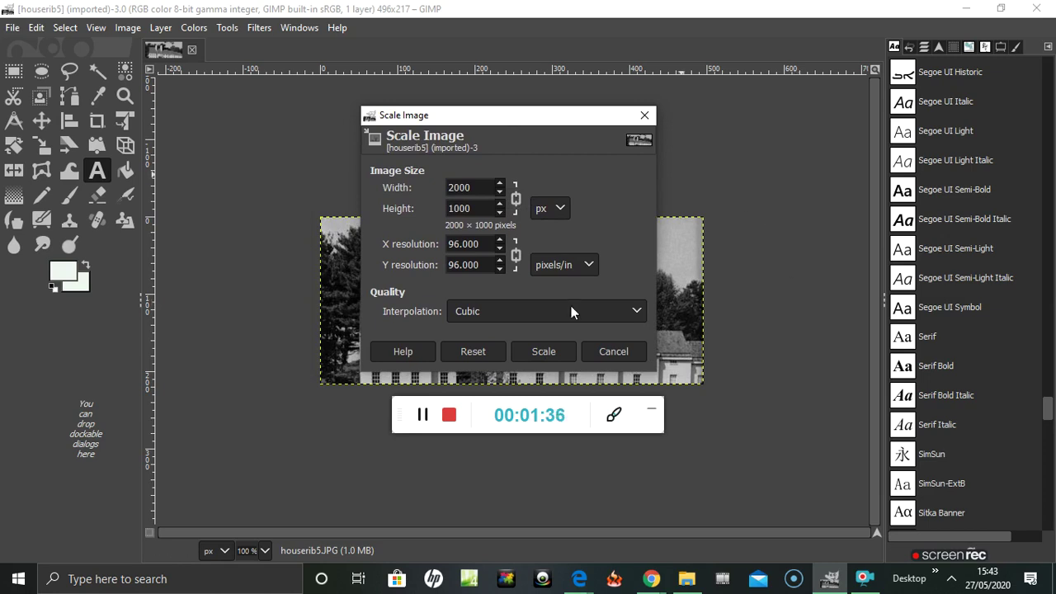
left_click(540, 351)
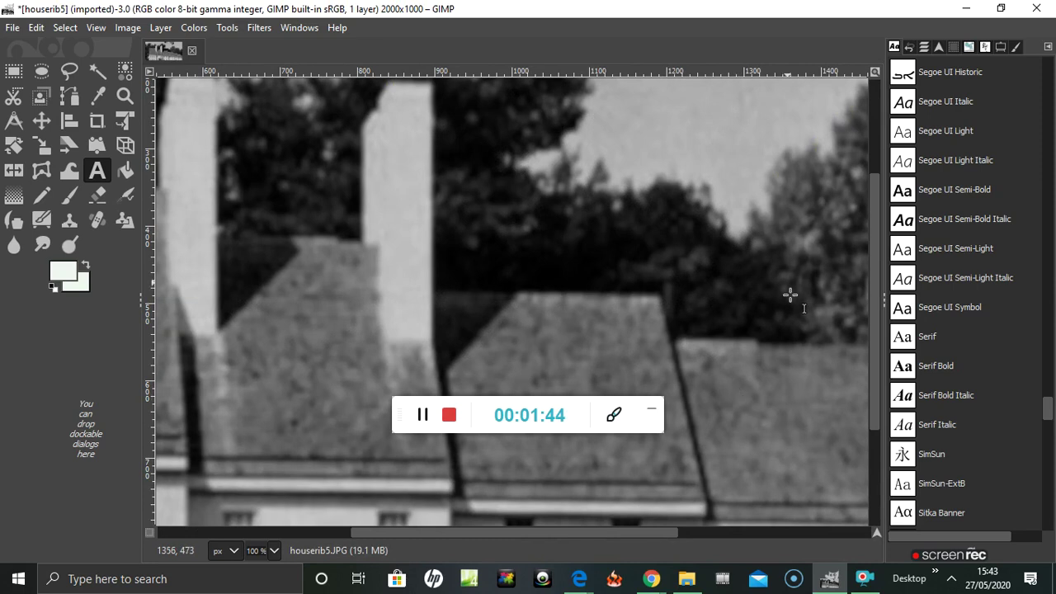
- Start overwriting houserib5.JPG with the scaled image and bring its JPEG export settings into view
left_click_drag(877, 276, 880, 371)
left_click_drag(891, 464, 902, 99)
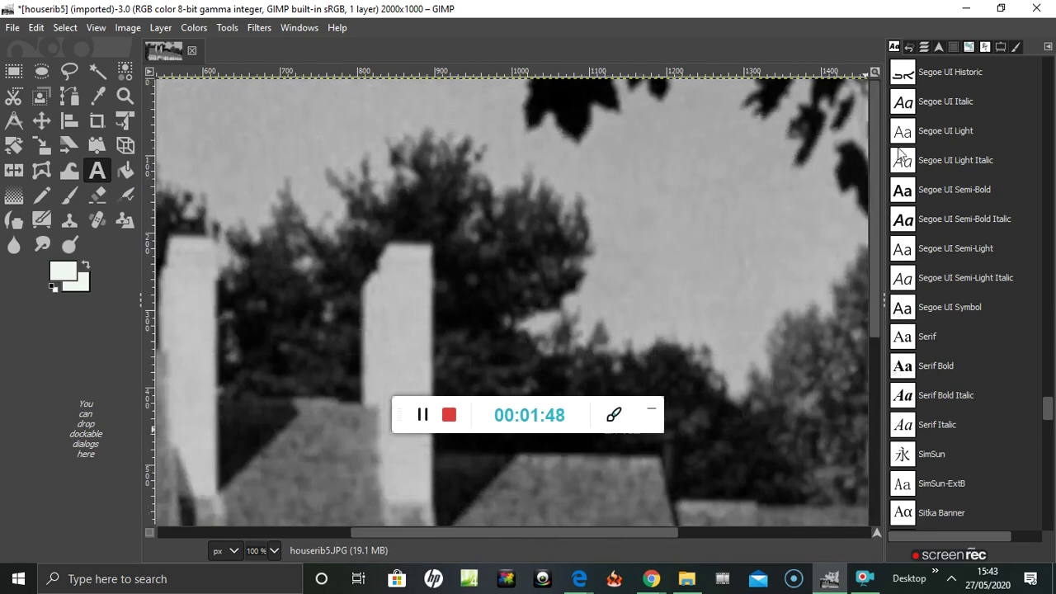
left_click(12, 28)
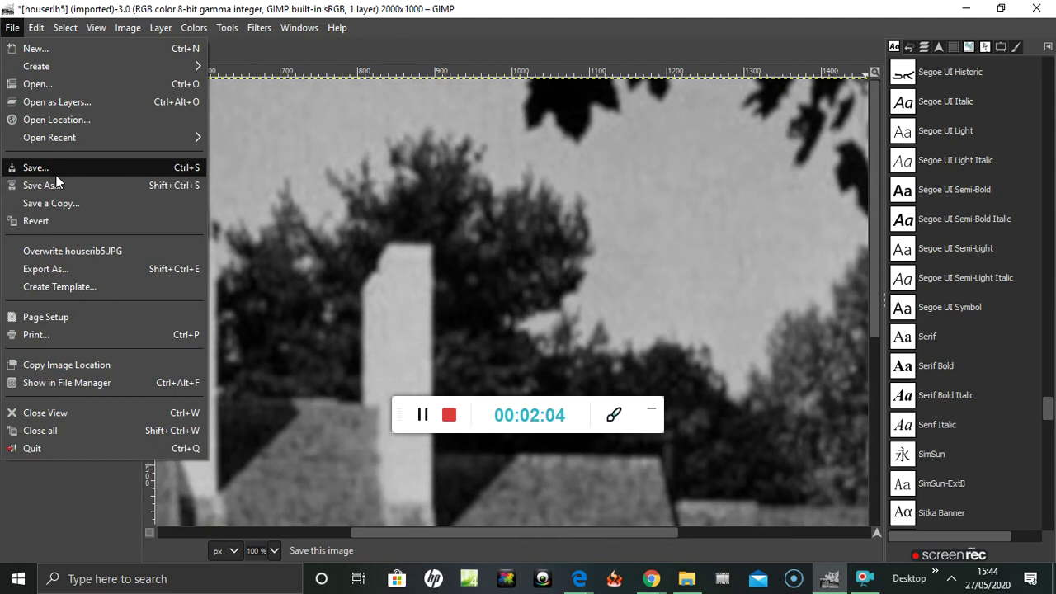
left_click(87, 250)
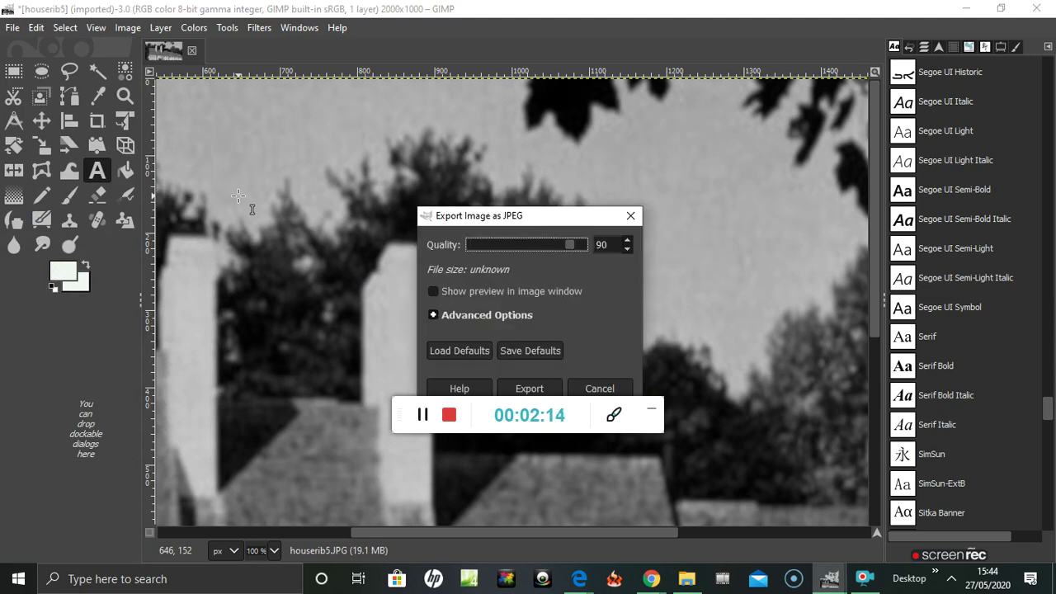
left_click_drag(575, 218, 490, 169)
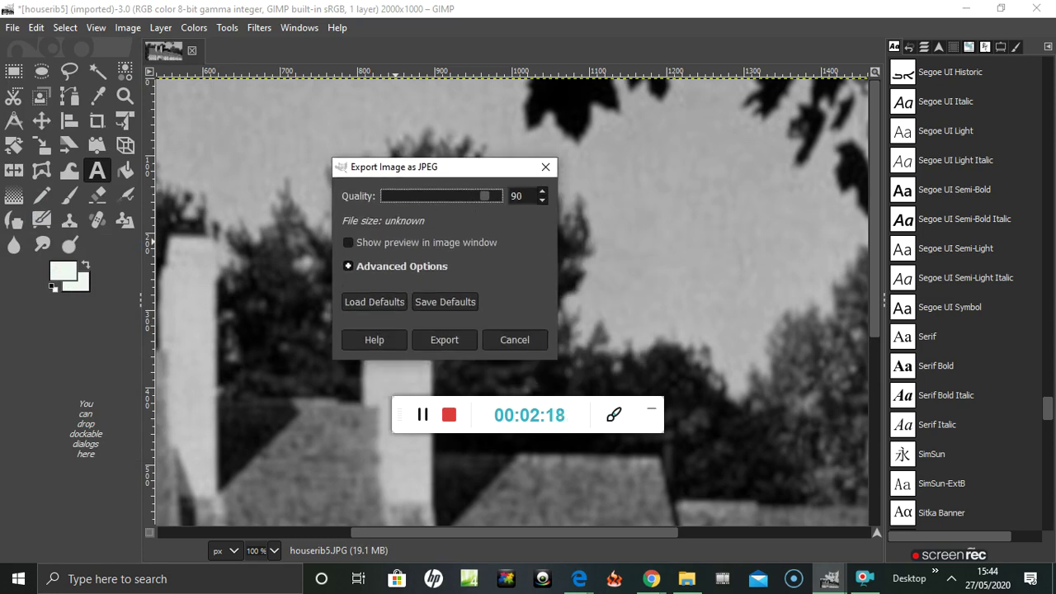
- Lower and then raise the JPEG quality again, and export the image over houserib5.JPG
left_click(542, 202)
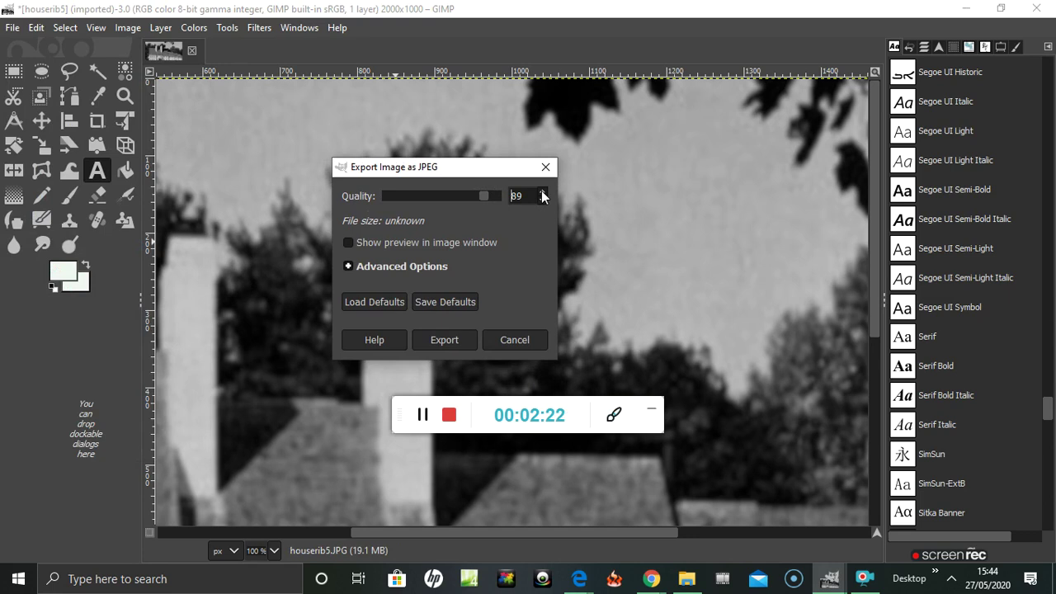
left_click(543, 200)
left_click(543, 201)
left_click(543, 201)
left_click(542, 201)
left_click(542, 201)
left_click(543, 200)
left_click(543, 191)
left_click(543, 190)
left_click(543, 191)
left_click(543, 191)
left_click(543, 190)
left_click(543, 190)
left_click(543, 190)
left_click(445, 341)
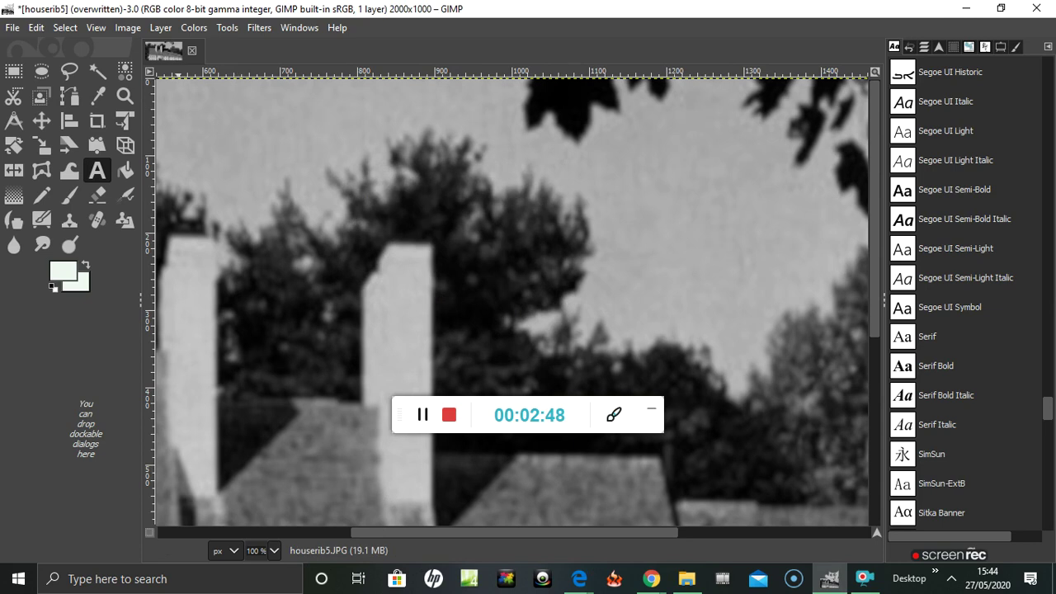
- Close the overwritten houserib5 image and discard its unsaved project changes
left_click(190, 53)
left_click_drag(539, 206, 478, 161)
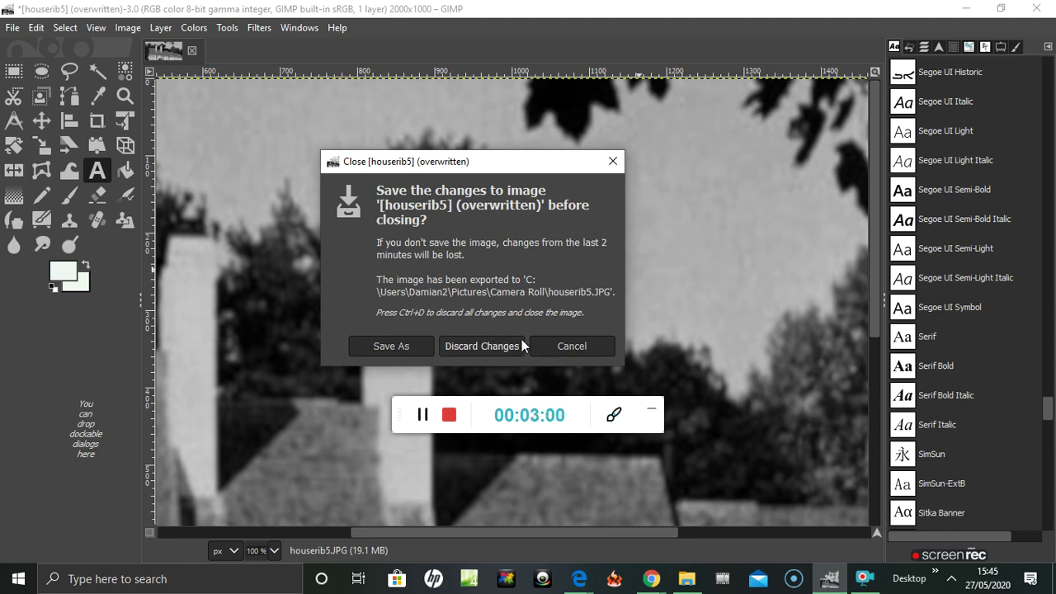
left_click(483, 346)
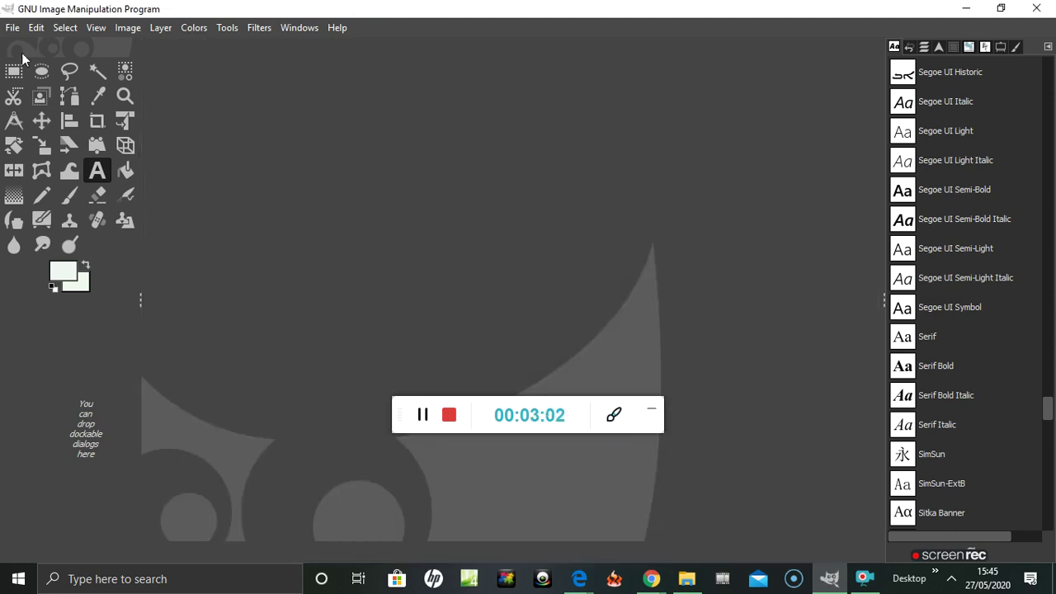
- Open houserib5.JPG from the Camera Roll folder to check its saved dimensions
left_click(11, 31)
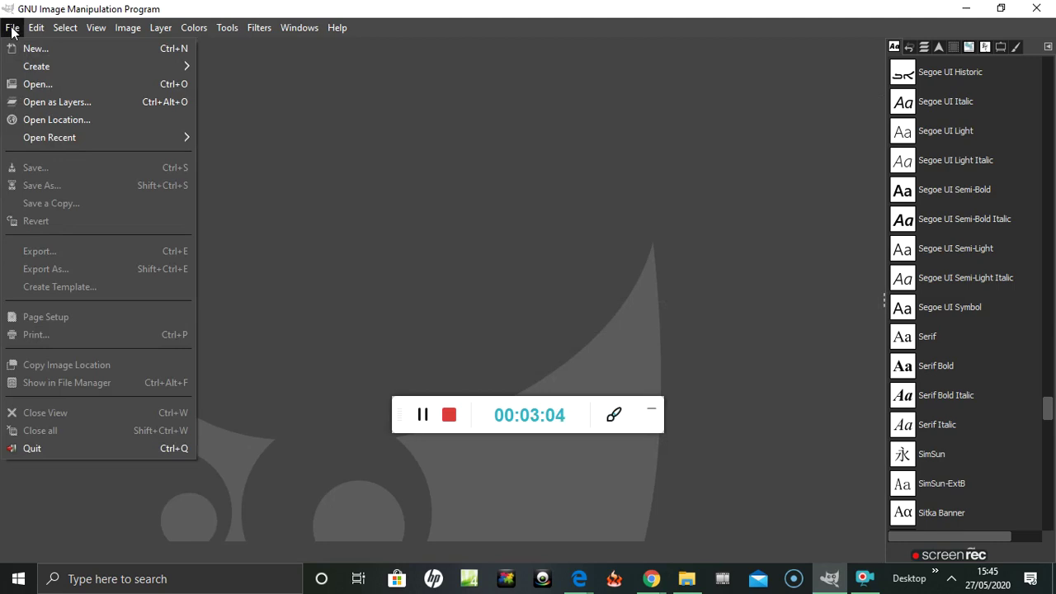
left_click(25, 91)
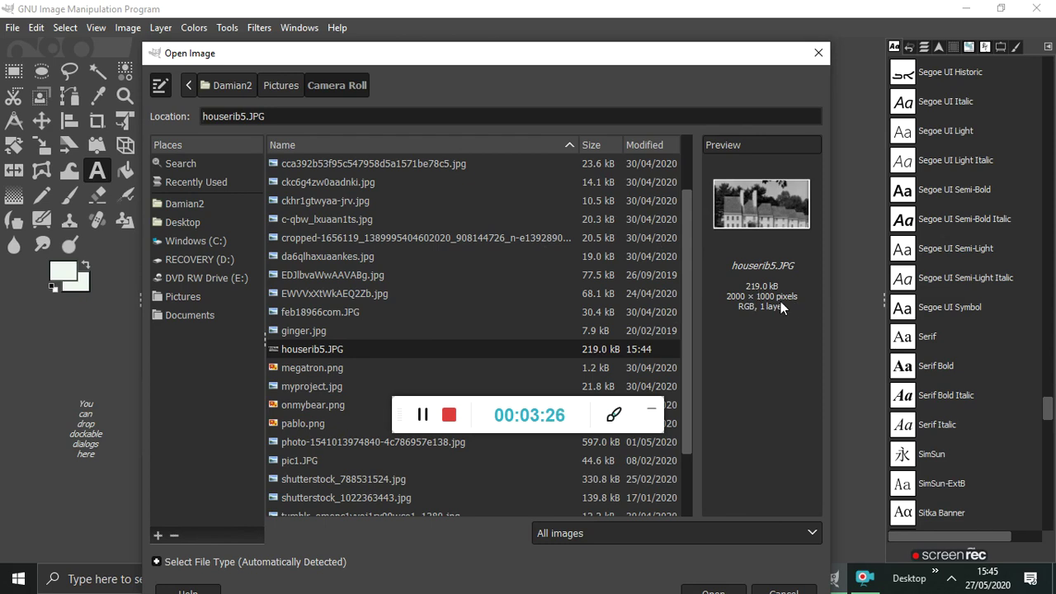
double_click(284, 348)
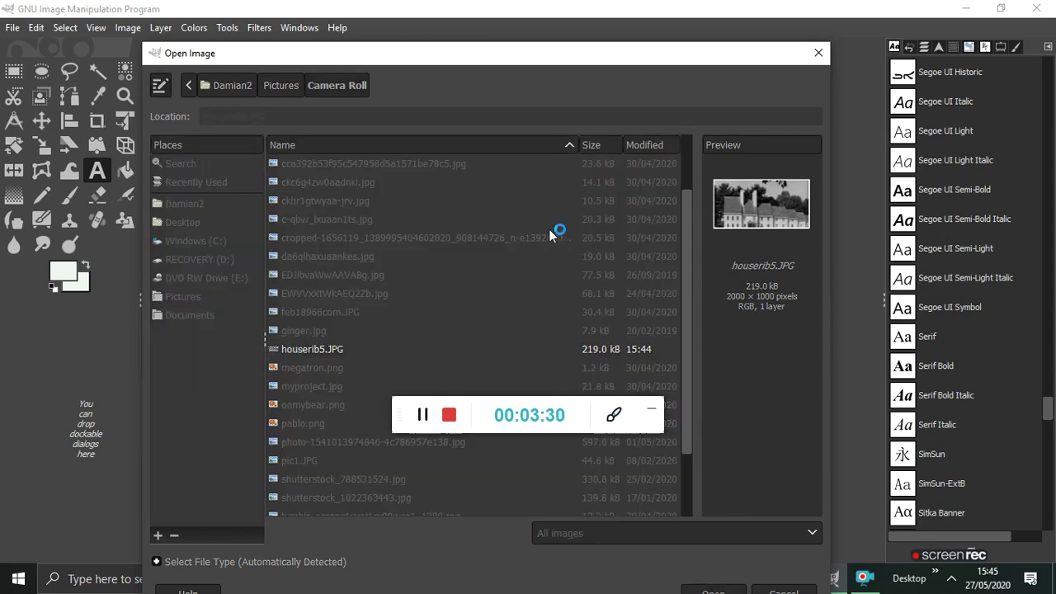
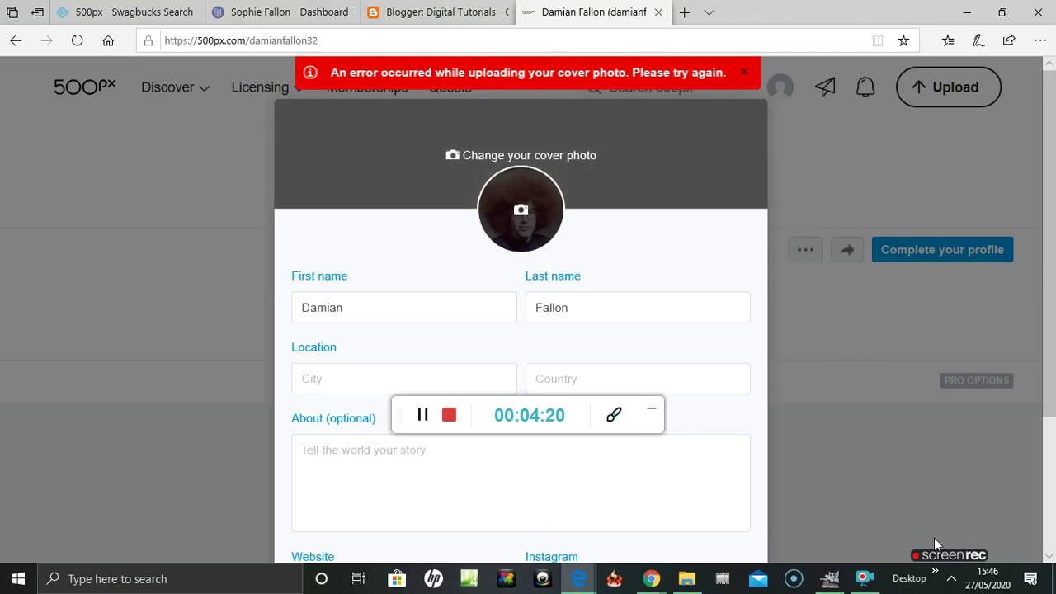
- Connect the computer to the open Wi-Fi network NETGEAR-2.4-G
left_click(952, 580)
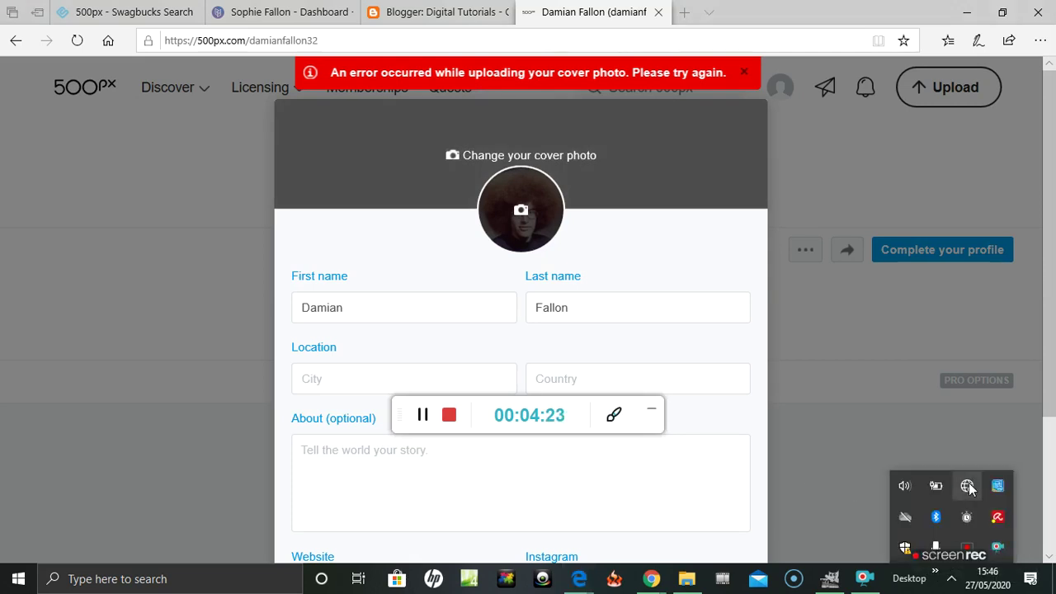
left_click(958, 332)
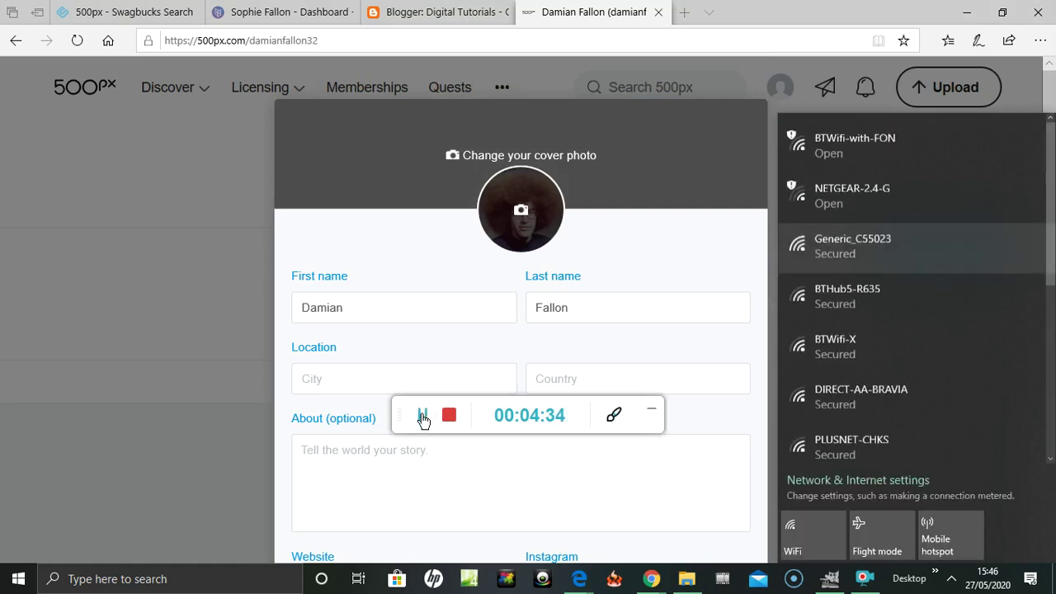
left_click(827, 204)
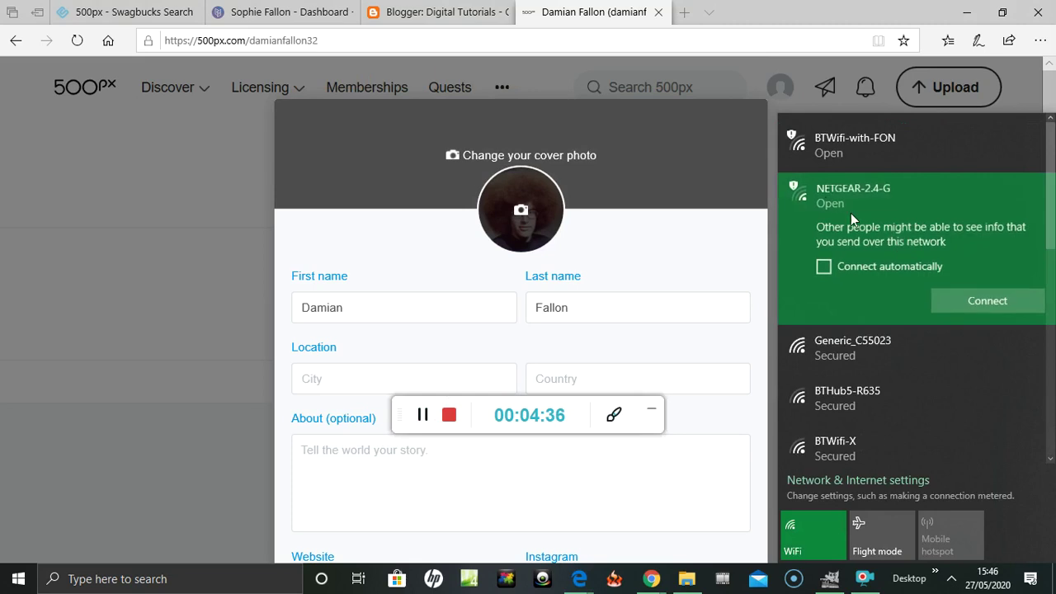
left_click(972, 306)
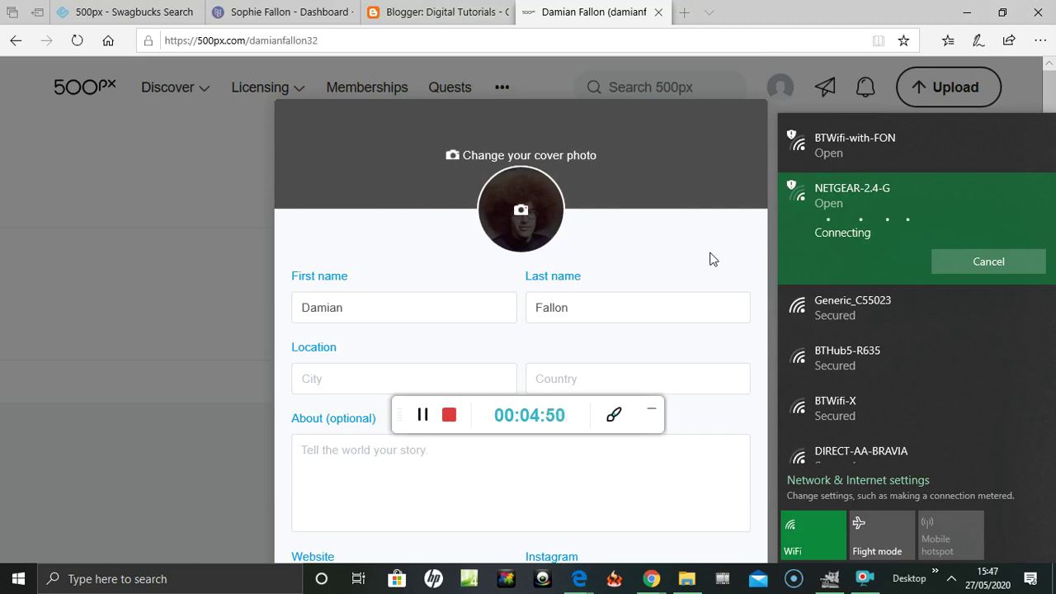
left_click(422, 417)
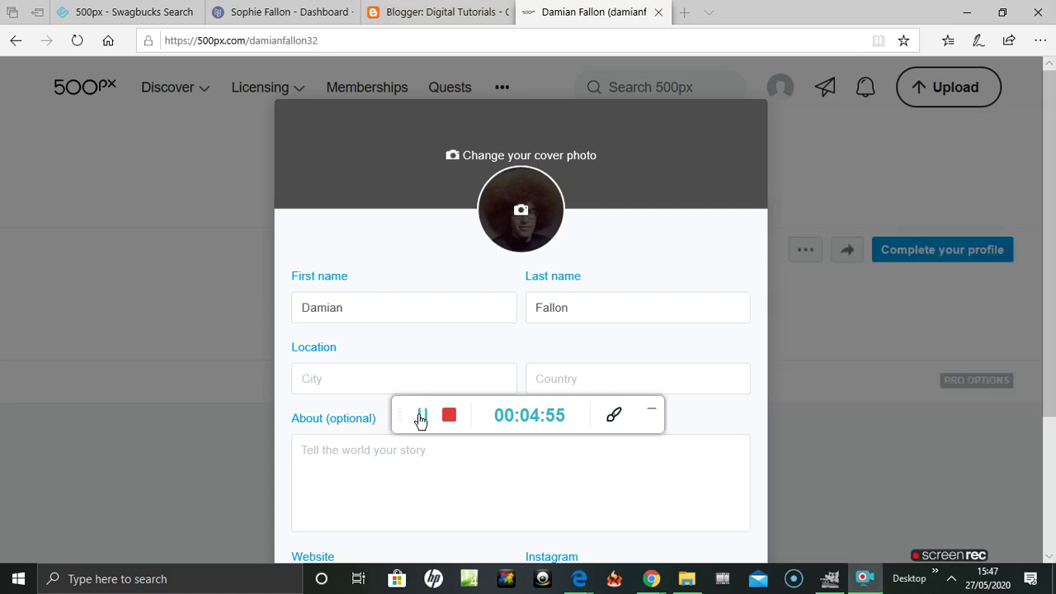
- Try to upload houserib5 from the computer's Camera Roll folder as the 500px profile cover photo
left_click(571, 164)
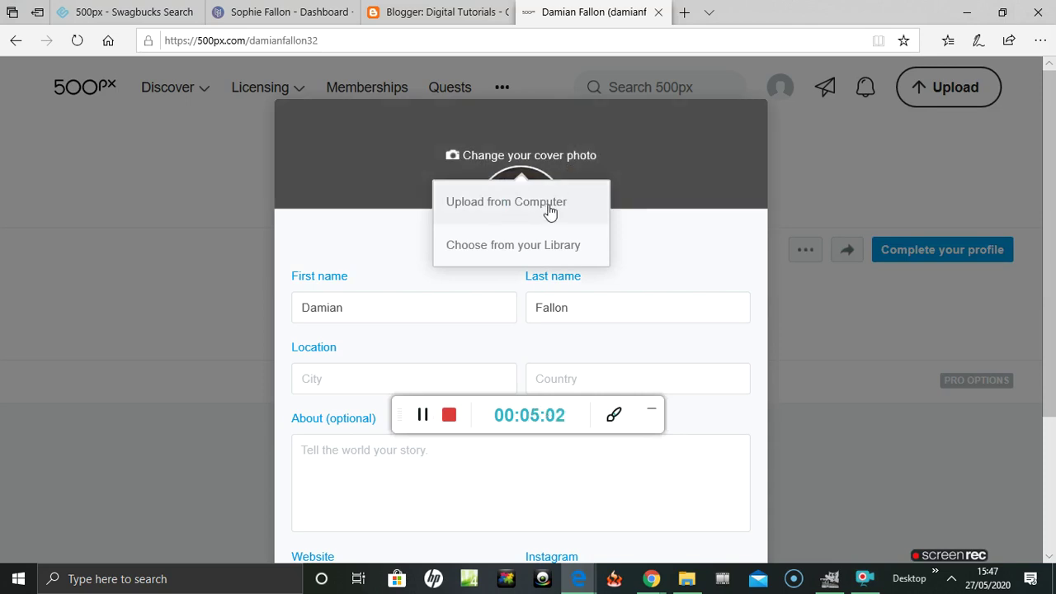
left_click(550, 212)
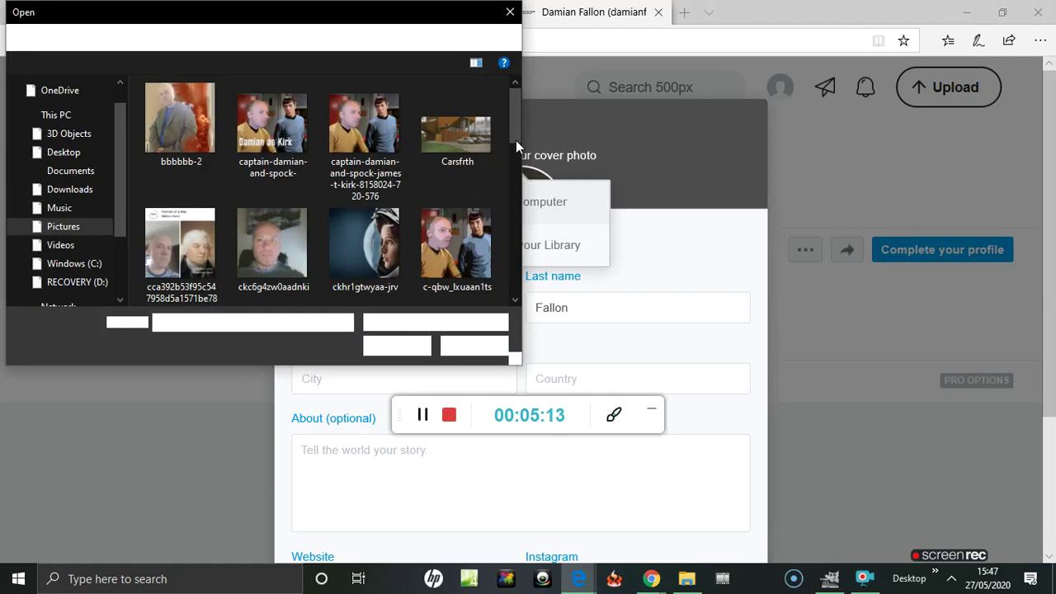
scroll(515, 156, "down", 5)
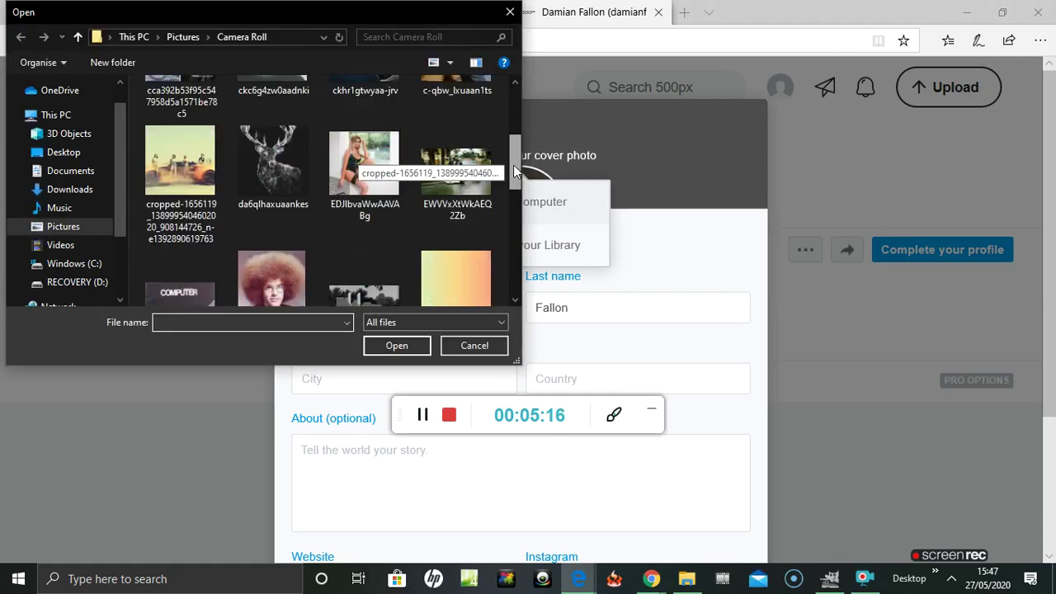
left_click(389, 230)
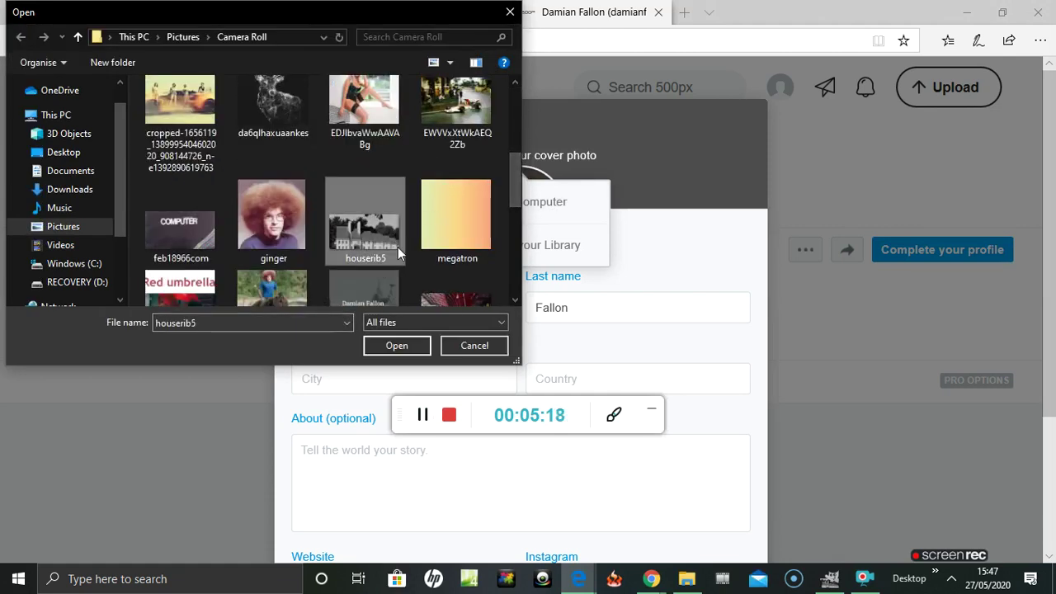
left_click(403, 345)
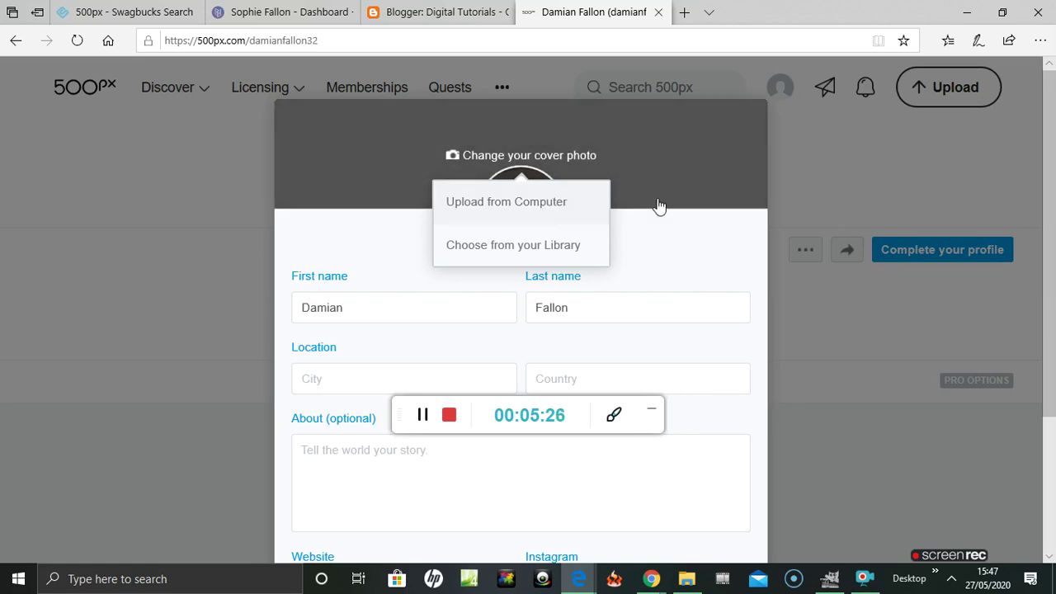
- Check the network status and retry uploading houserib5 from the Camera Roll folder as the cover photo
left_click(546, 209)
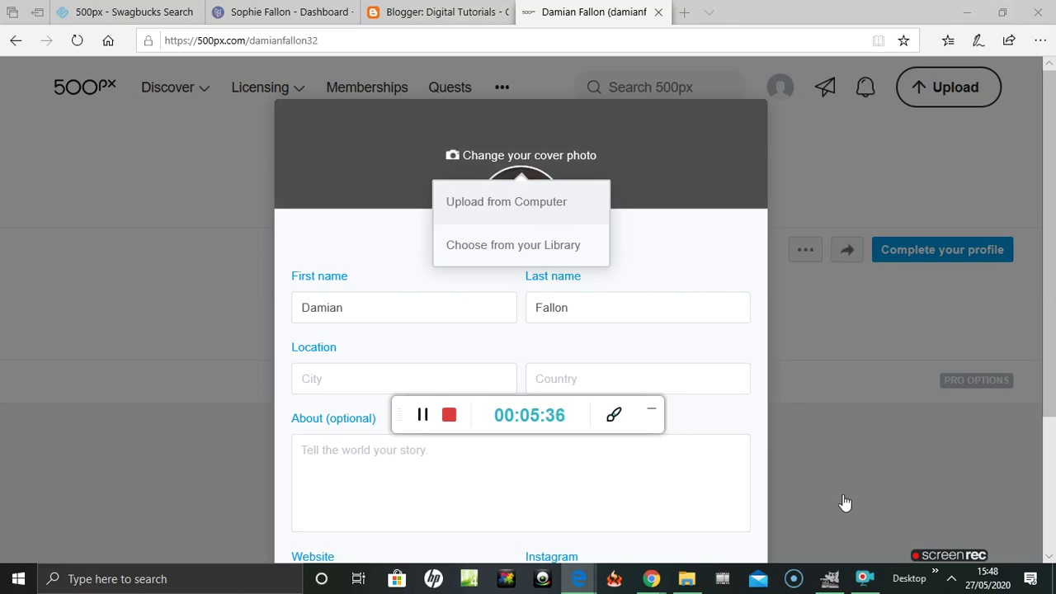
left_click(952, 581)
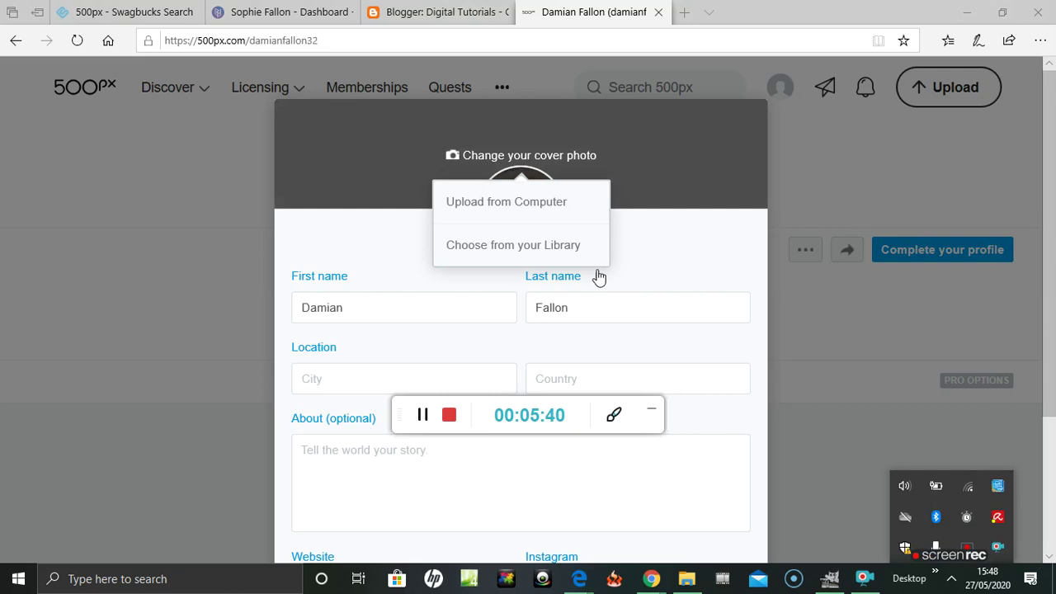
left_click(528, 206)
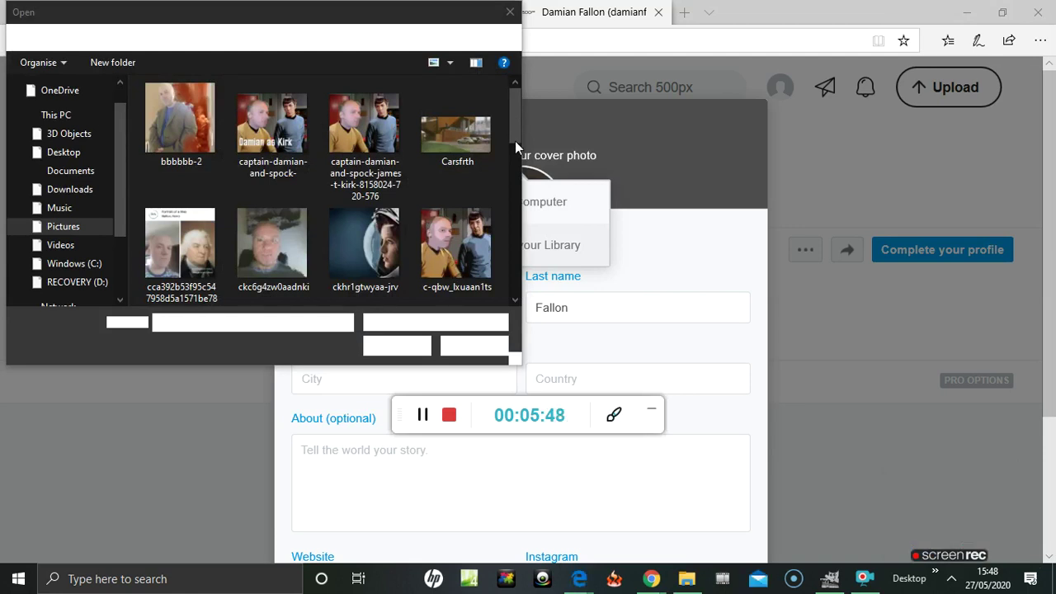
left_click_drag(514, 125, 512, 173)
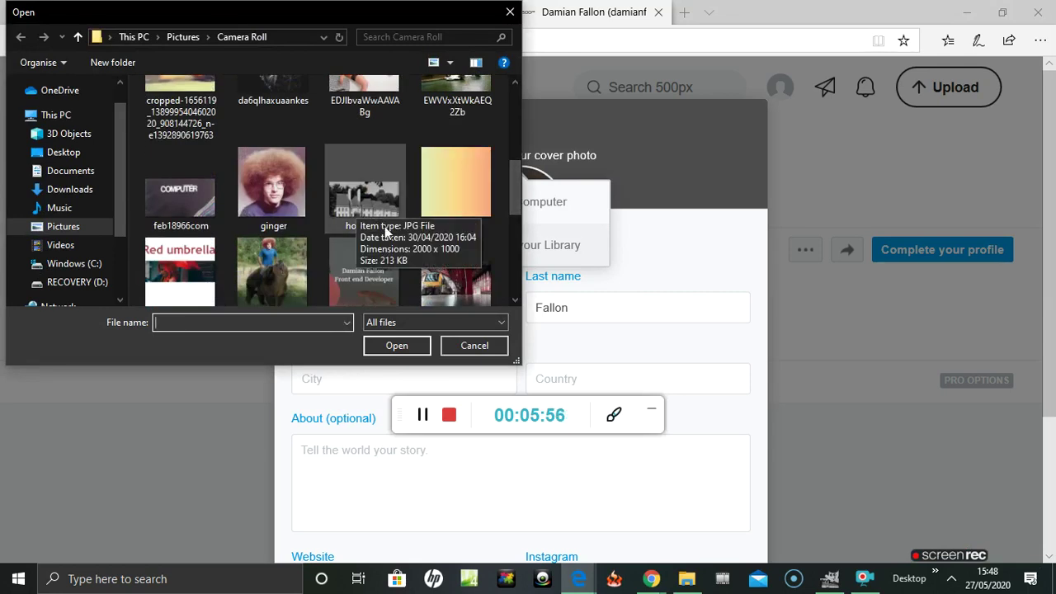
left_click(357, 200)
left_click(388, 342)
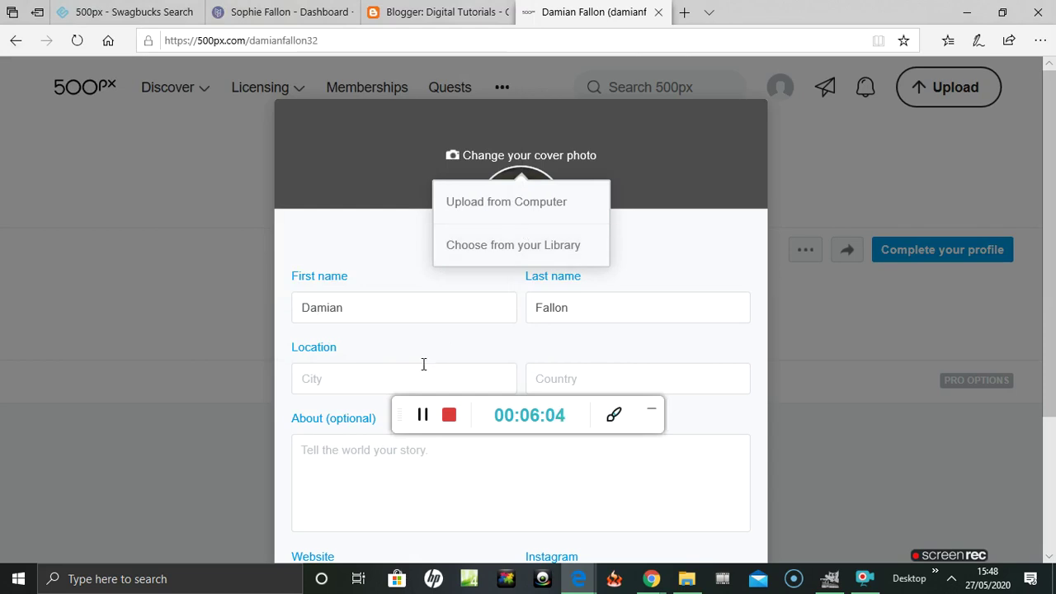
left_click(422, 417)
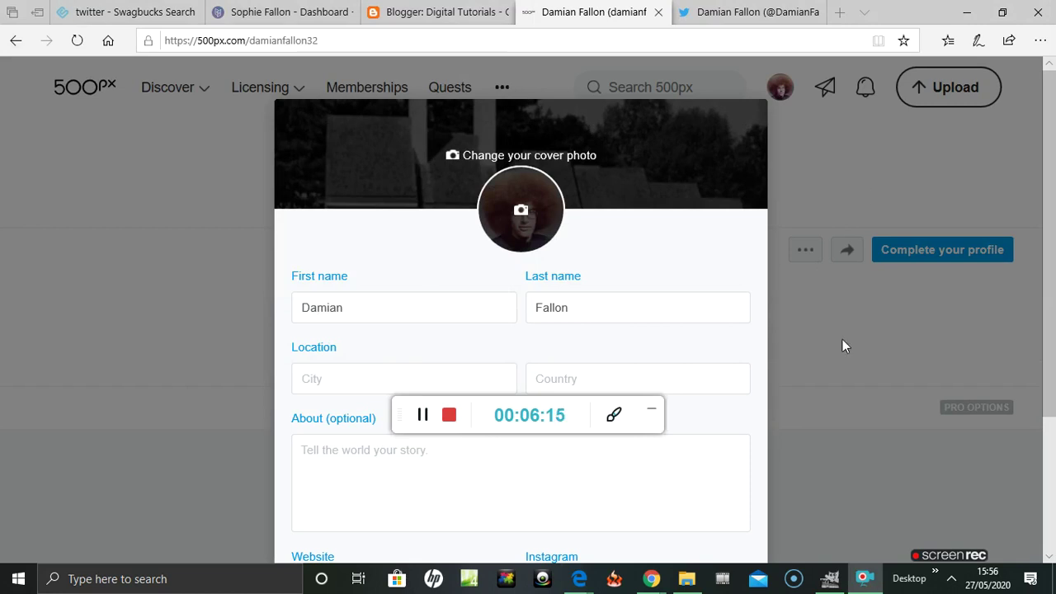
- Save the 500px profile edits with the new cover photo
left_click_drag(1048, 195, 1039, 346)
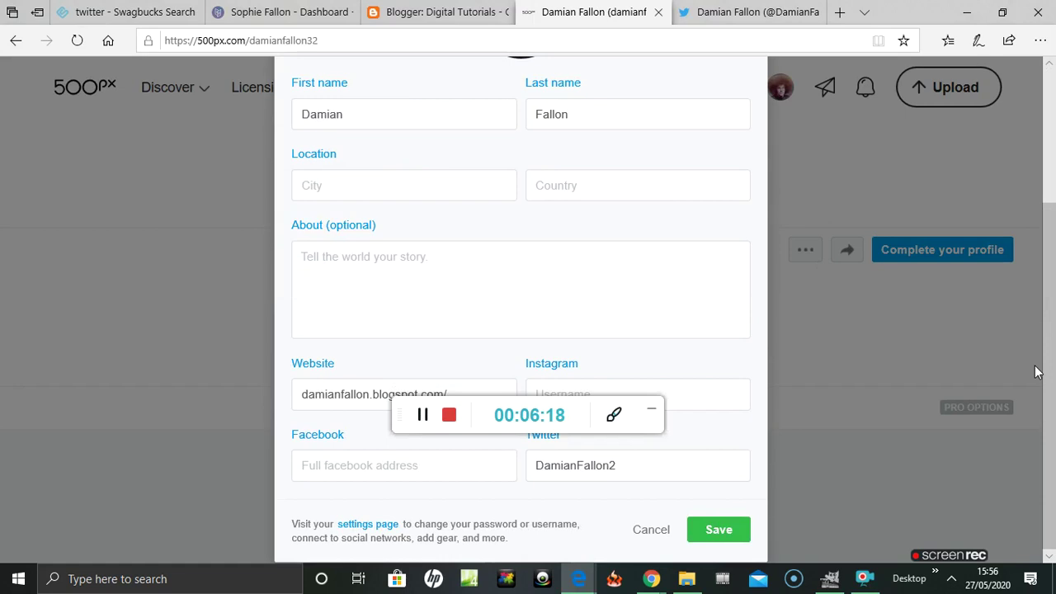
left_click(711, 529)
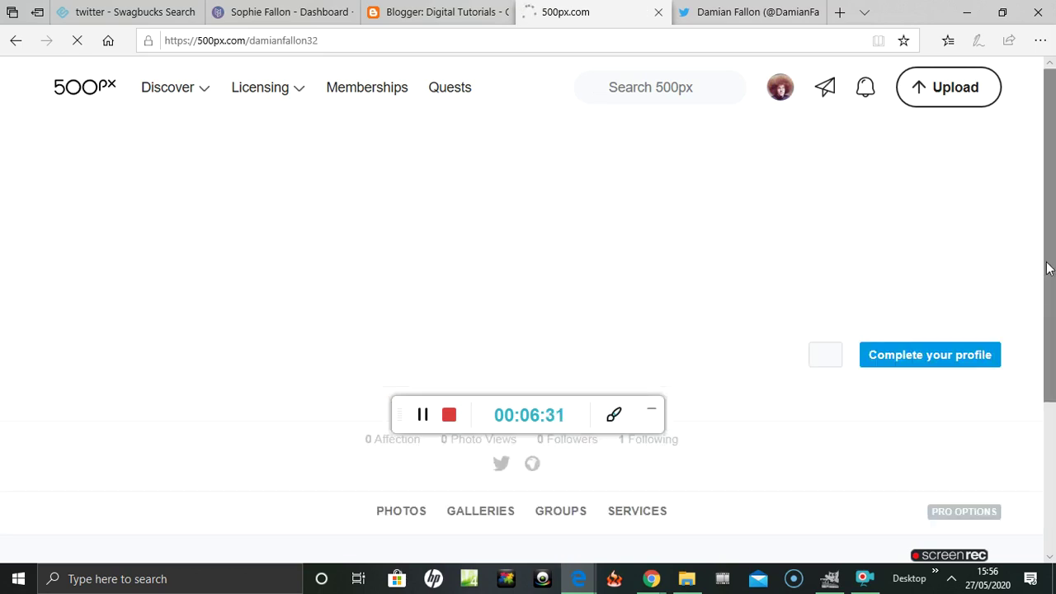
- Examine how the new cover photo is displayed and cropped across the top of the 500px profile page
scroll(1049, 297, "down", 1)
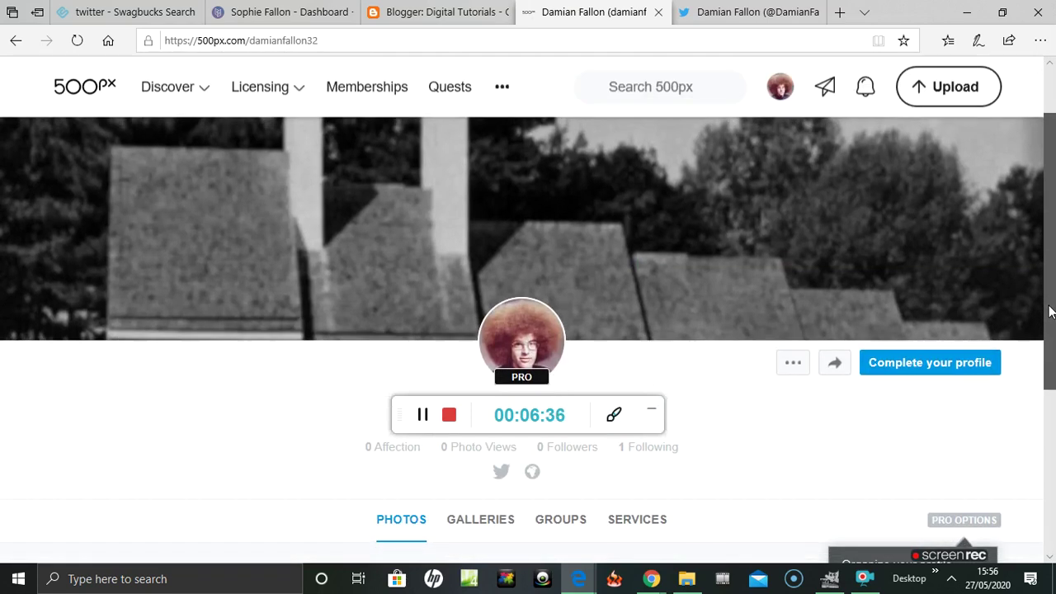
scroll(1049, 312, "up", 1)
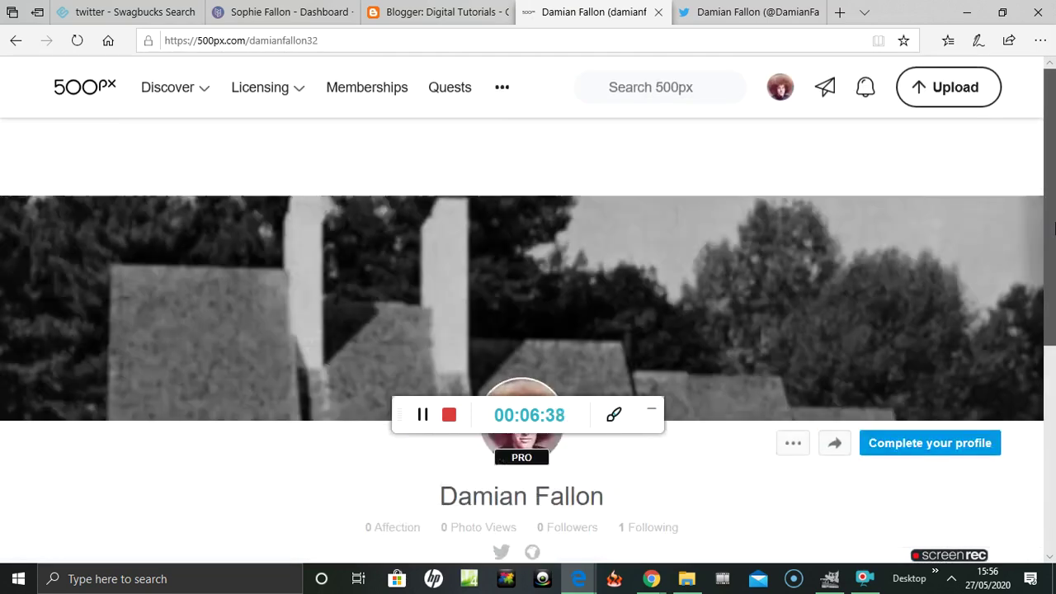
scroll(1053, 272, "down", 1)
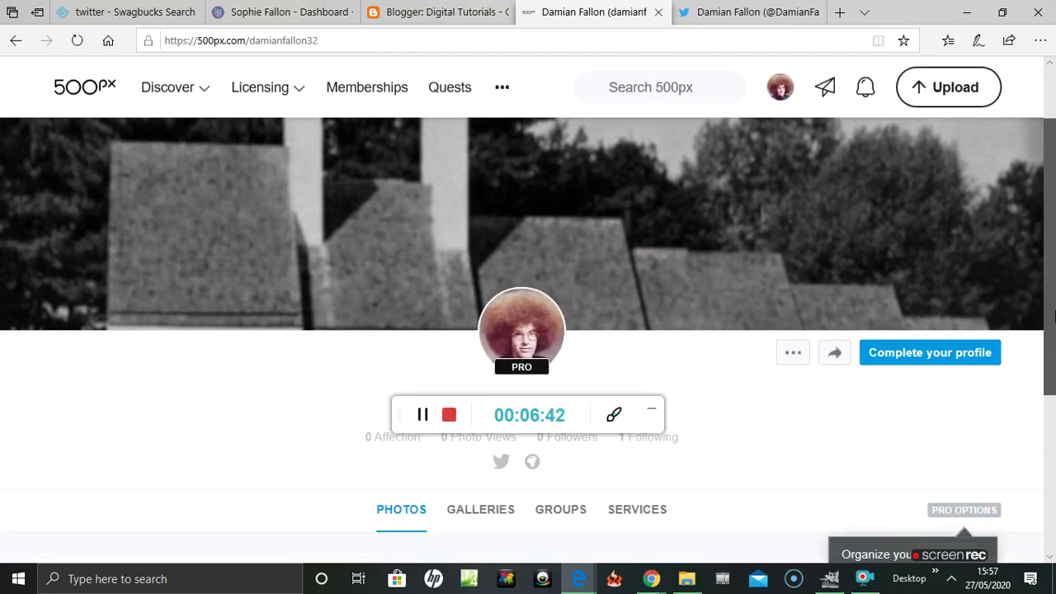
left_click_drag(1054, 316, 1054, 263)
scroll(1053, 263, "down", 1)
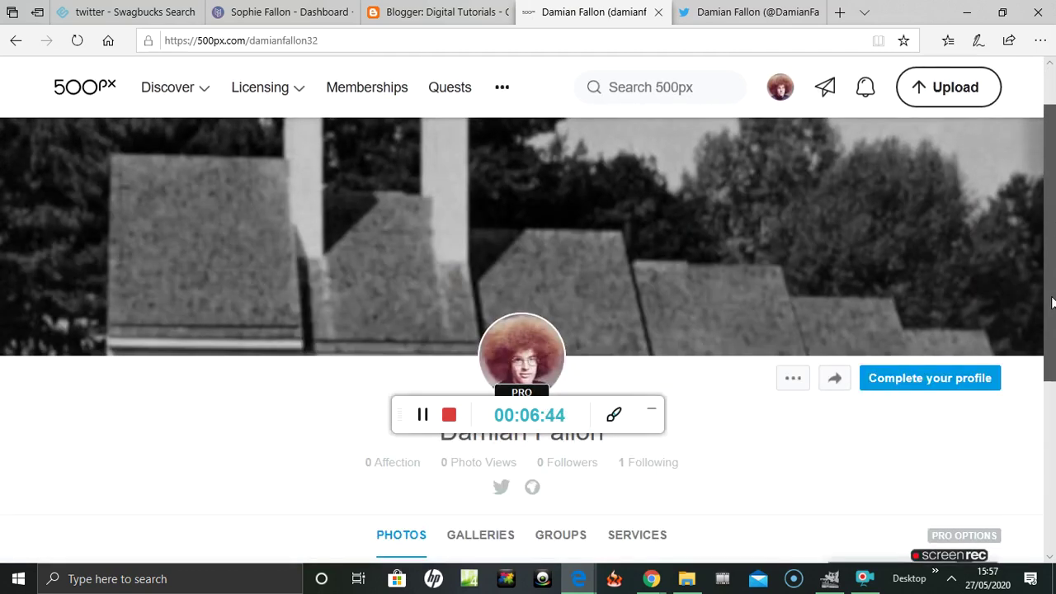
scroll(1054, 262, "up", 1)
left_click_drag(1051, 262, 1051, 373)
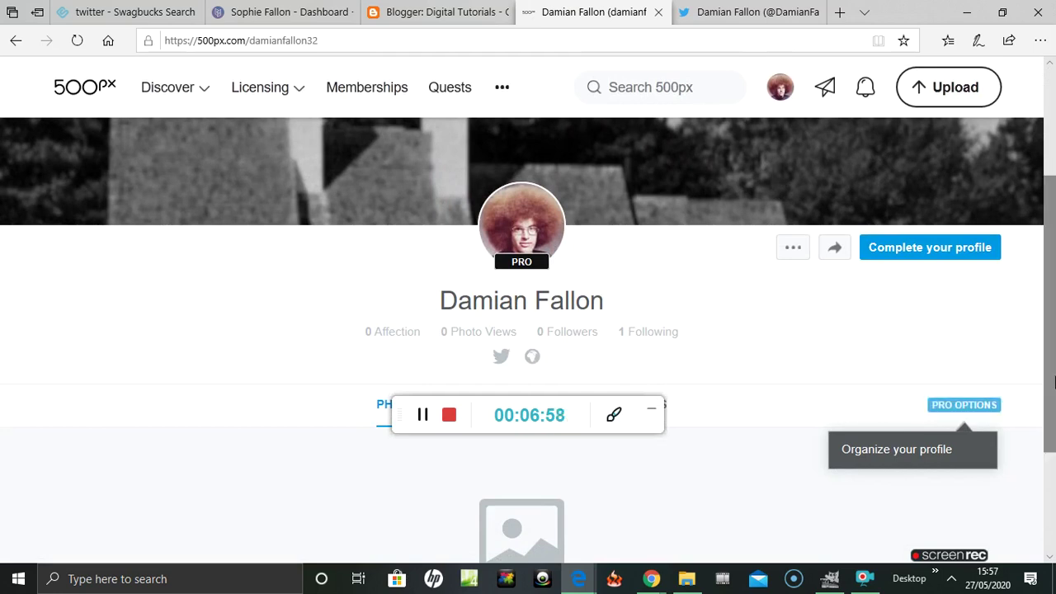
mouse_move(1053, 385)
left_mouse_down()
mouse_move(1054, 353)
mouse_move(1054, 378)
left_mouse_up()
- Switch to GIMP to view the full houserib5 image, and return to the 500px profile to compare its cover photo
left_click(829, 580)
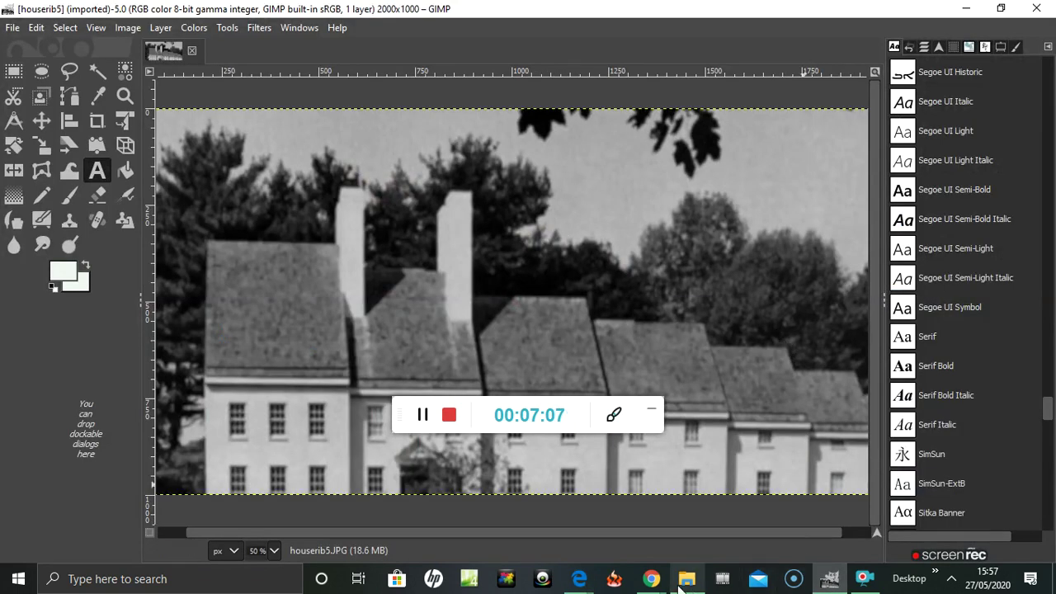
mouse_move(579, 582)
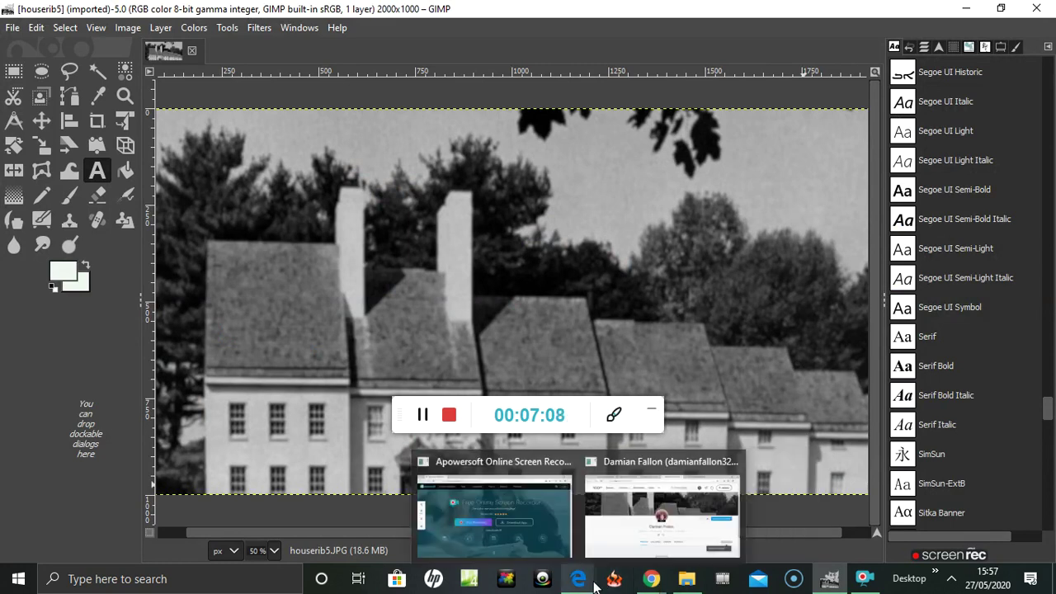
left_click(631, 536)
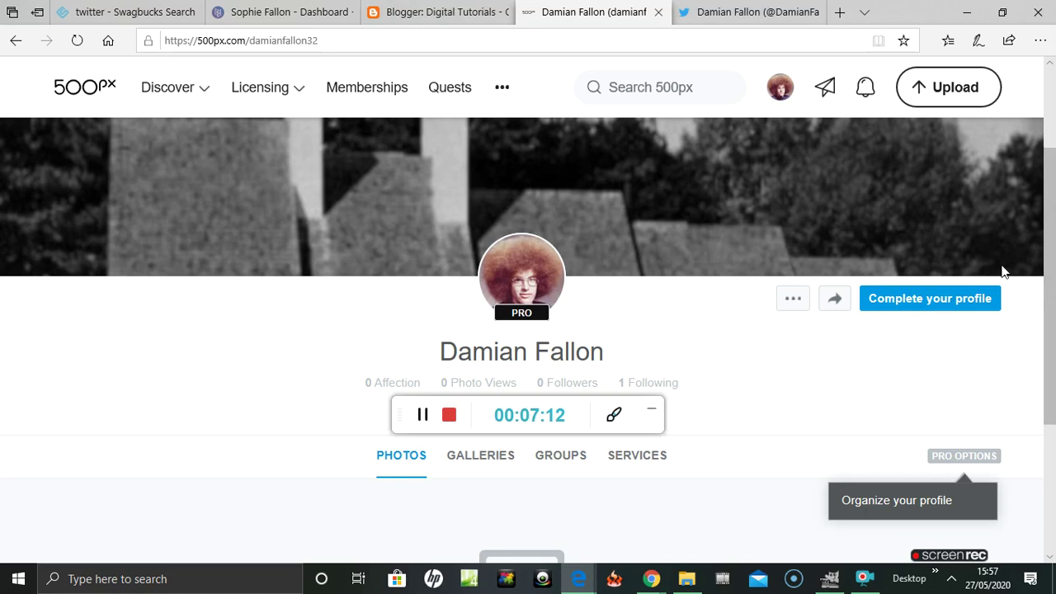
left_click_drag(1048, 309, 1054, 234)
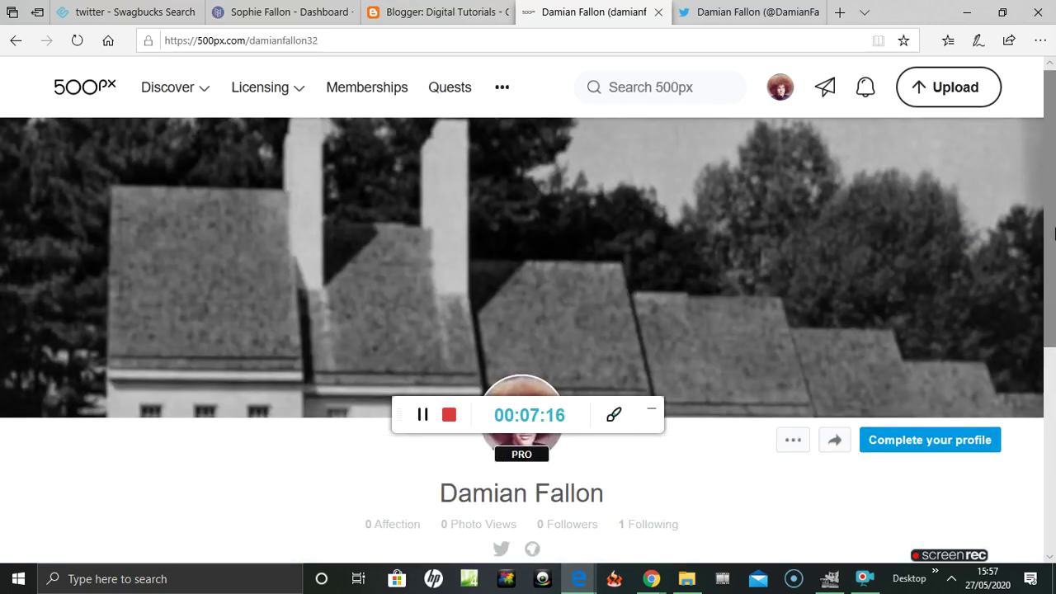
left_click(456, 416)
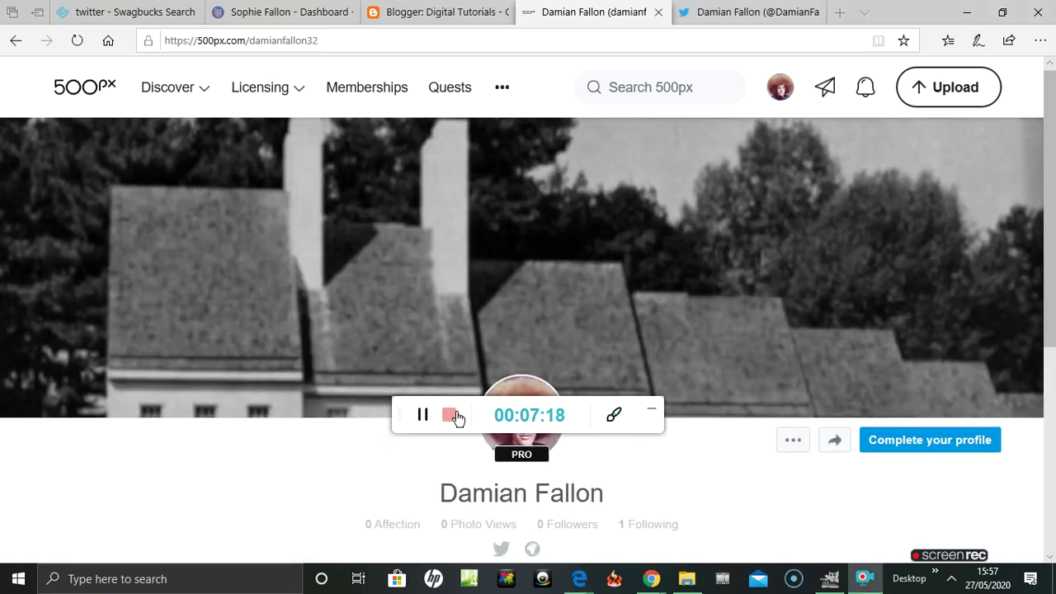